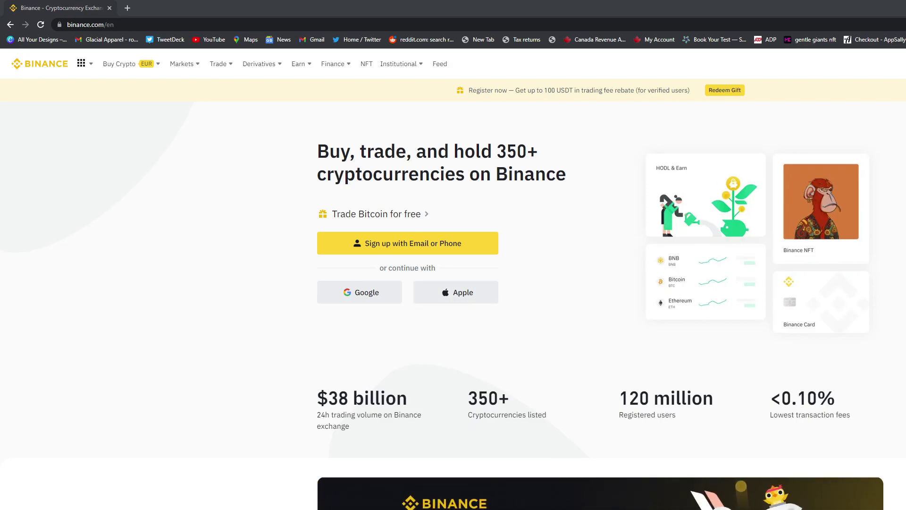
- Choose 'Sign up with Email or Phone' on the Binance homepage
left_click(408, 243)
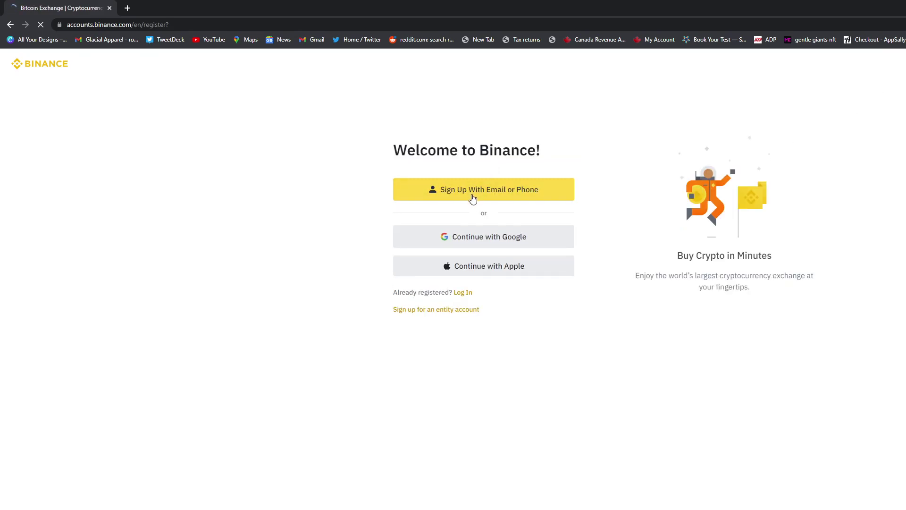
left_click(502, 193)
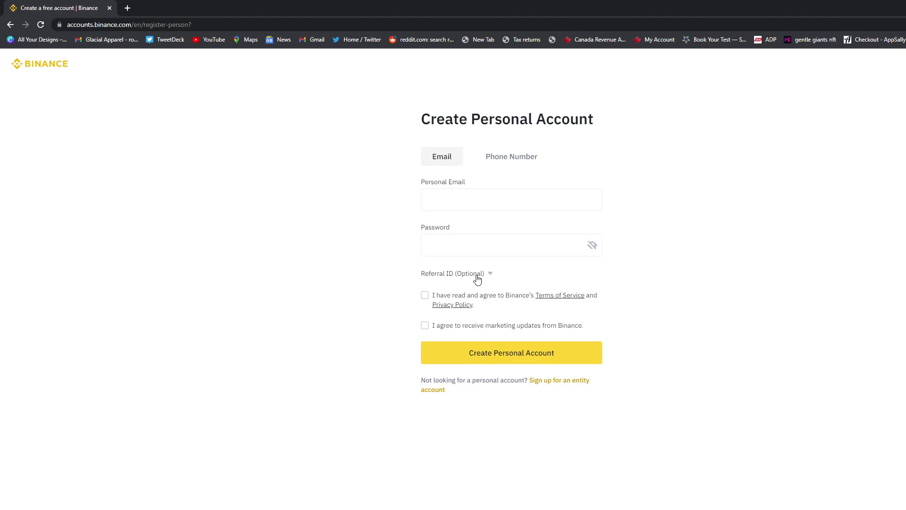
left_click(477, 276)
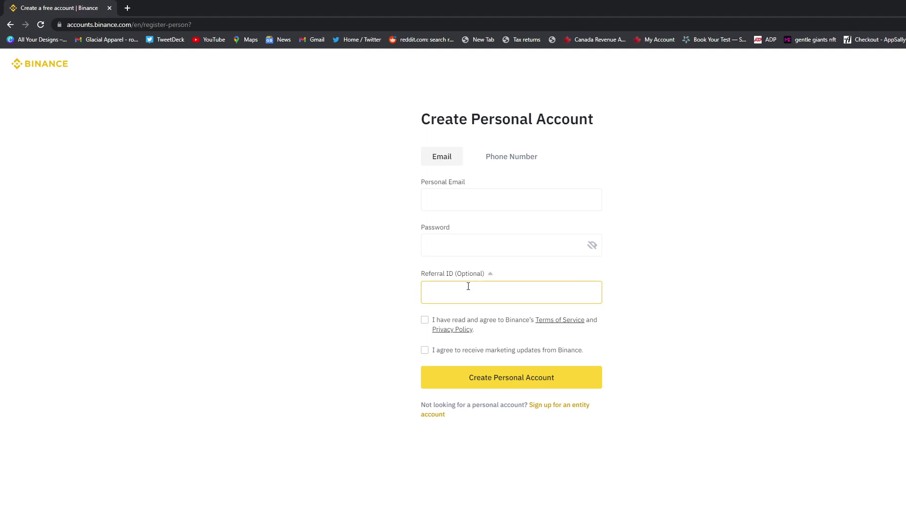
key("ctrl+a")
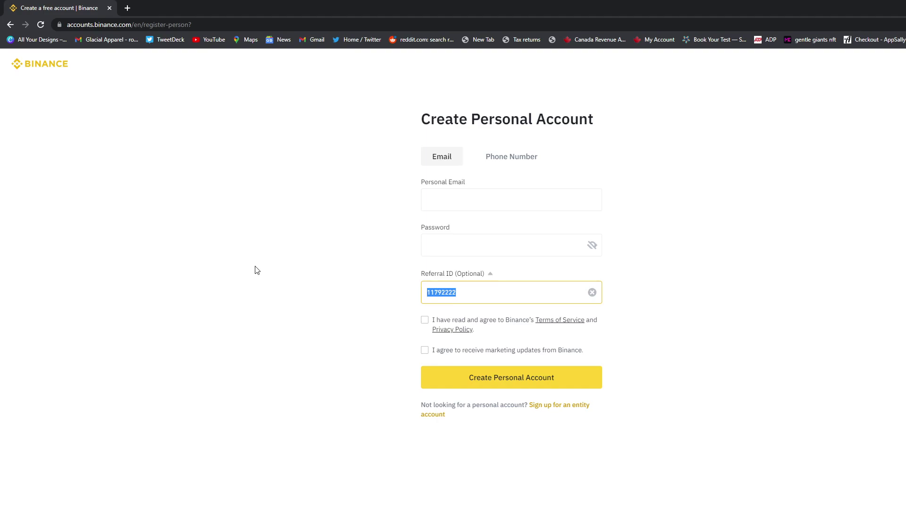